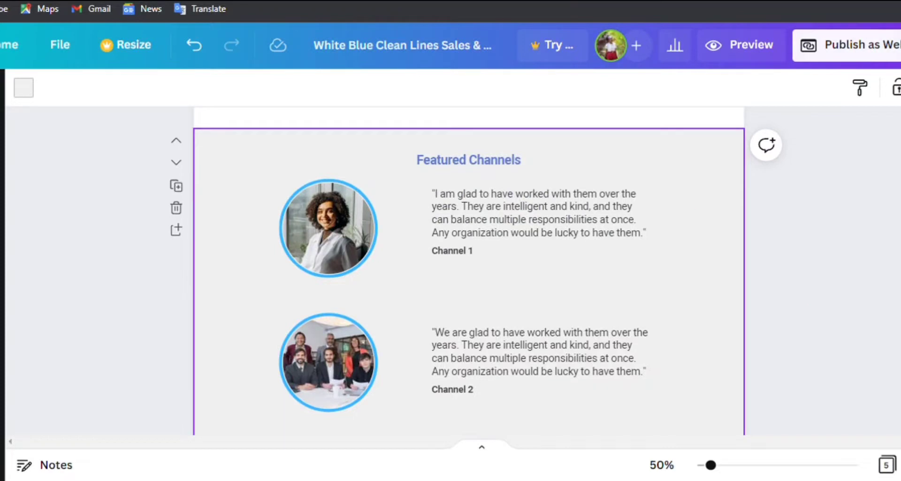
Step: Add a blank page at the end of the website design, and delete it again
scroll(469, 272, "down", 10)
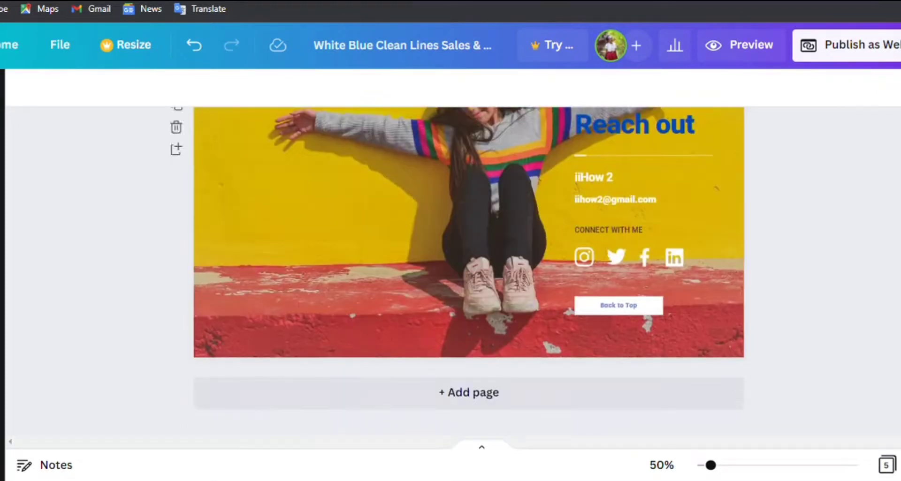
left_click(468, 394)
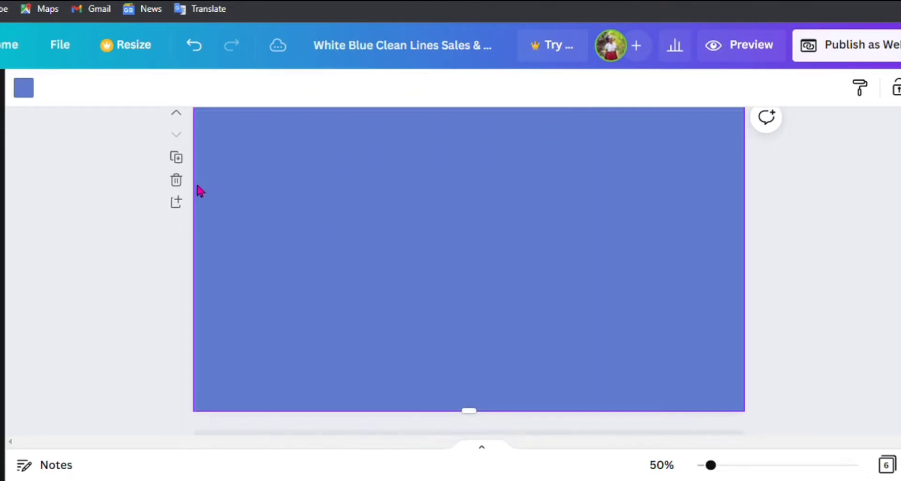
left_click(178, 181)
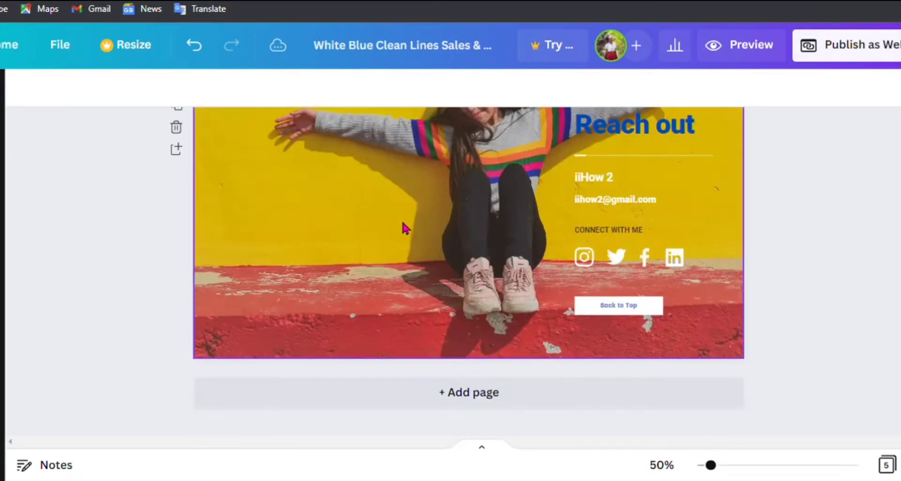
Step: Open the settings for publishing the design as a website
scroll(402, 224, "up", 15)
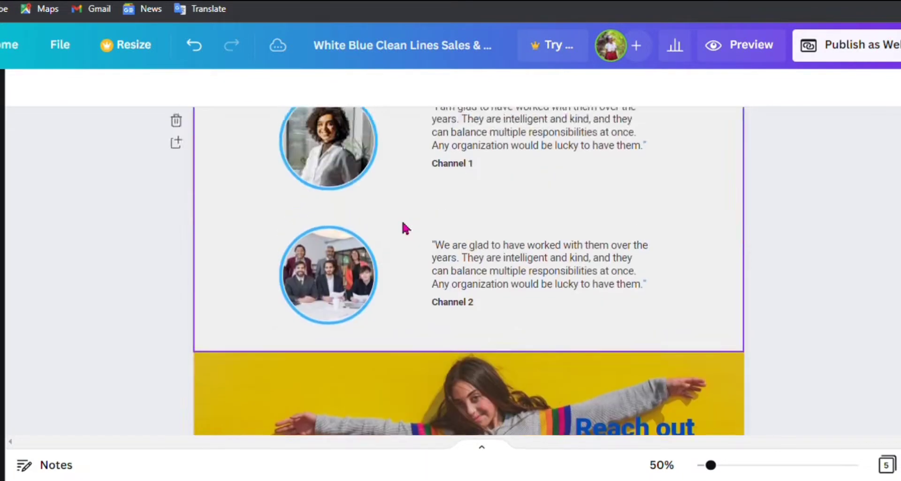
scroll(404, 227, "up", 5)
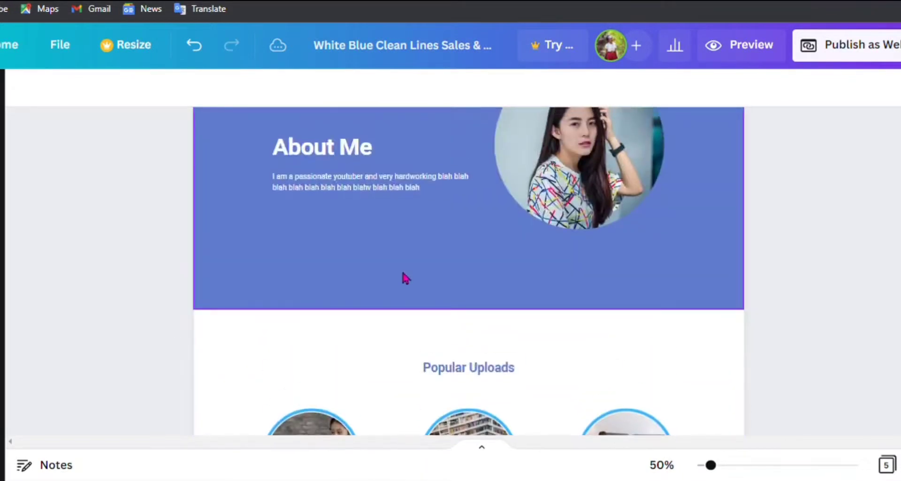
scroll(404, 277, "up", 3)
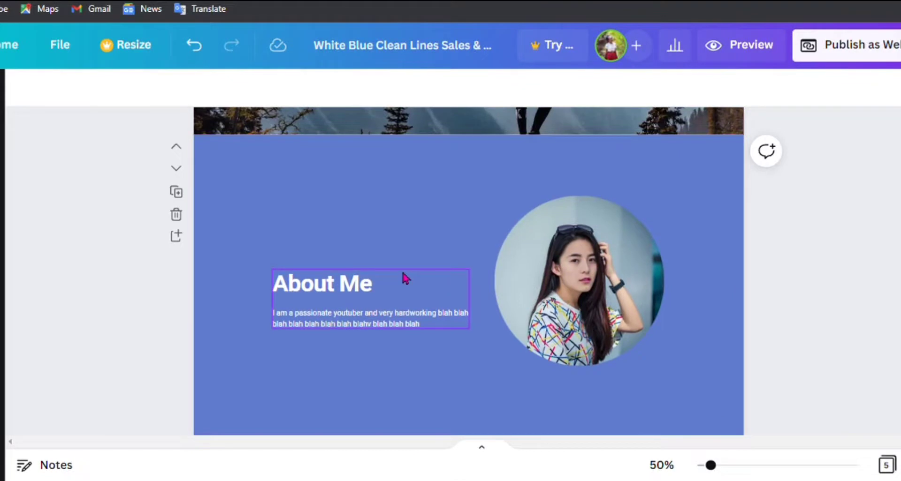
scroll(404, 276, "up", 4)
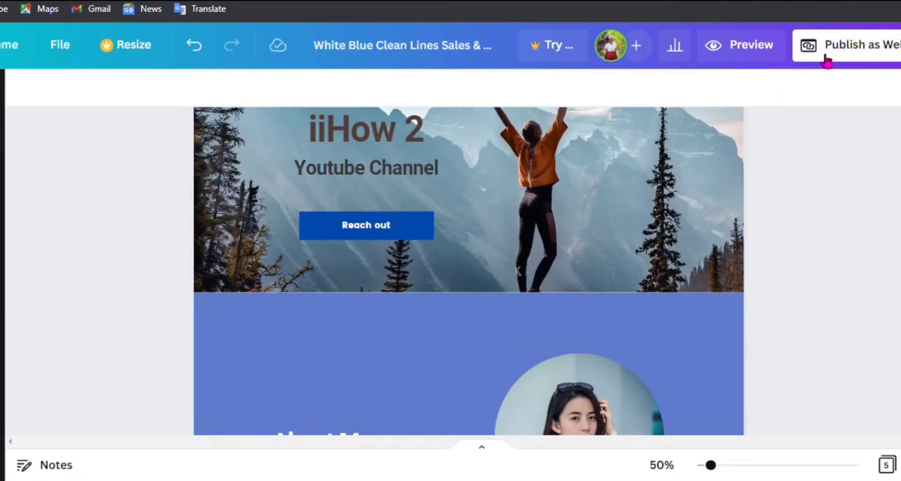
left_click(826, 60)
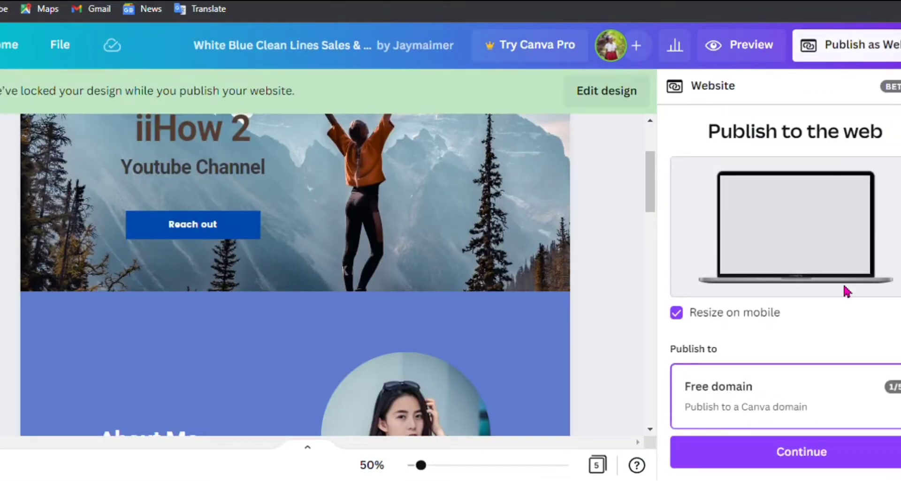
Step: Choose the free domain as the publishing target, keeping resize on mobile enabled, and continue to the review settings
scroll(788, 318, "down", 2)
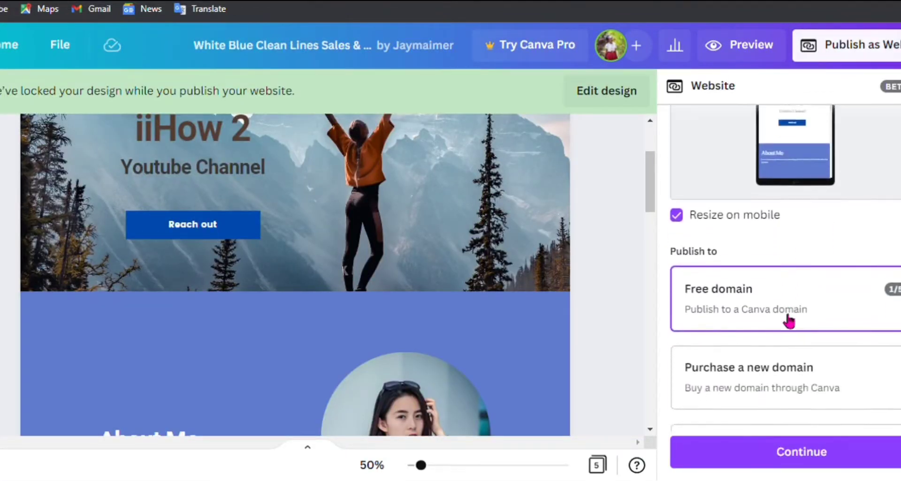
scroll(789, 322, "down", 1)
scroll(789, 322, "up", 3)
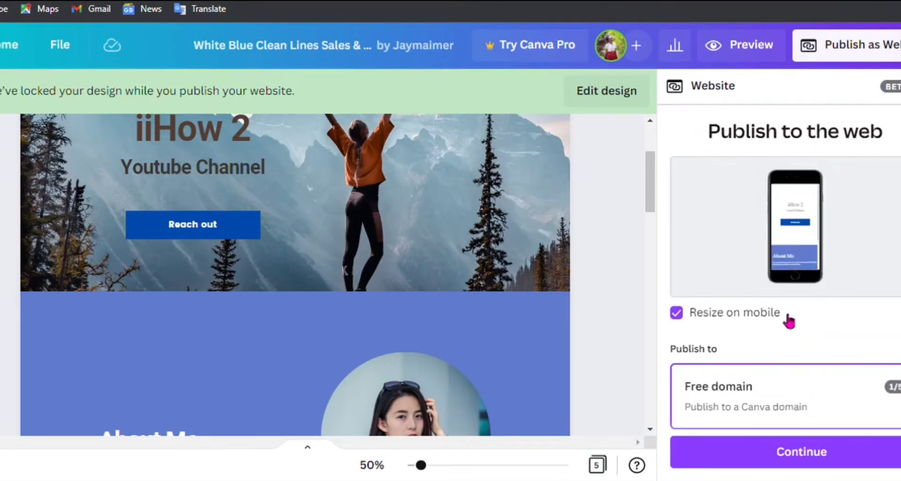
scroll(786, 318, "down", 1)
scroll(786, 317, "up", 1)
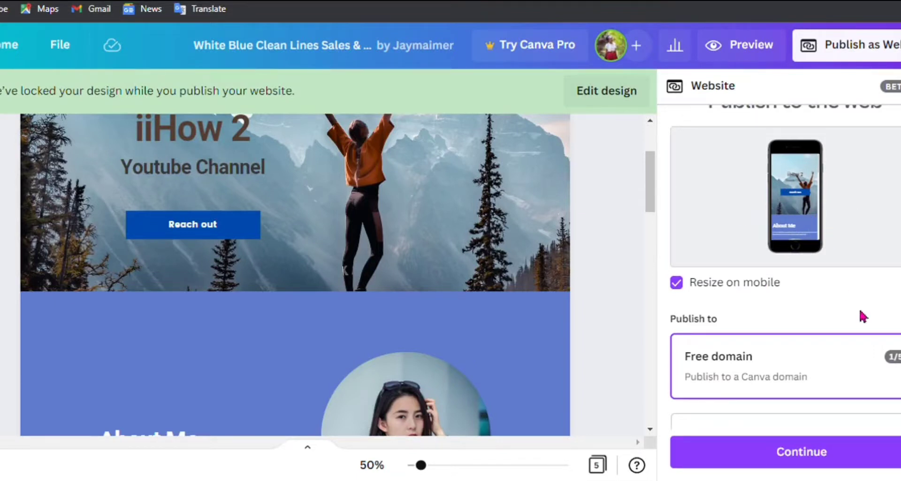
scroll(864, 316, "up", 1)
scroll(862, 281, "down", 3)
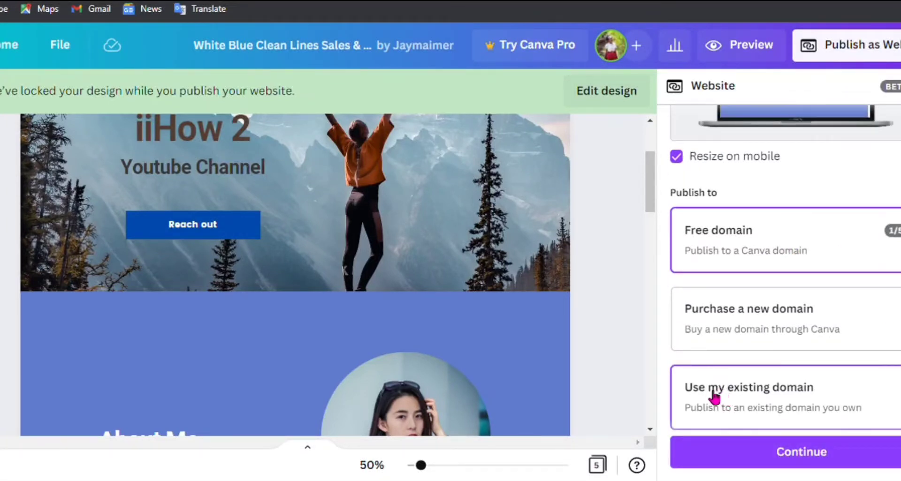
left_click(854, 410)
scroll(811, 195, "up", 3)
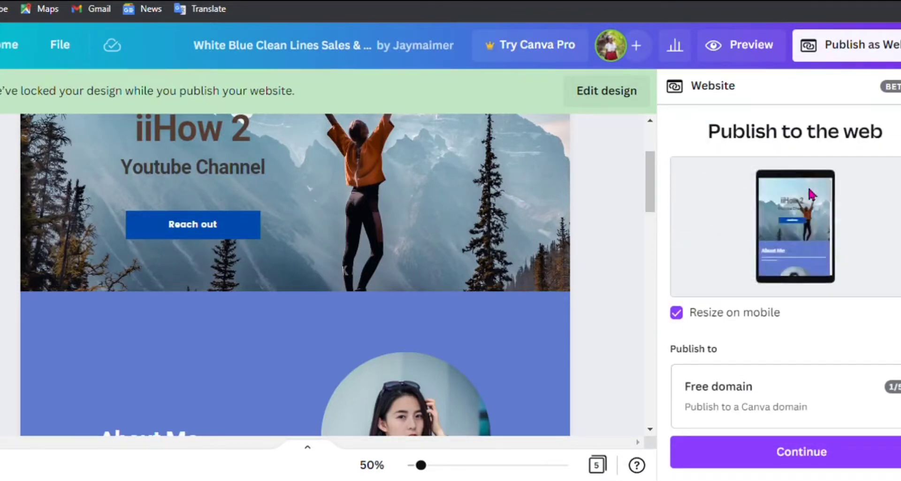
left_click(762, 403)
scroll(783, 235, "down", 3)
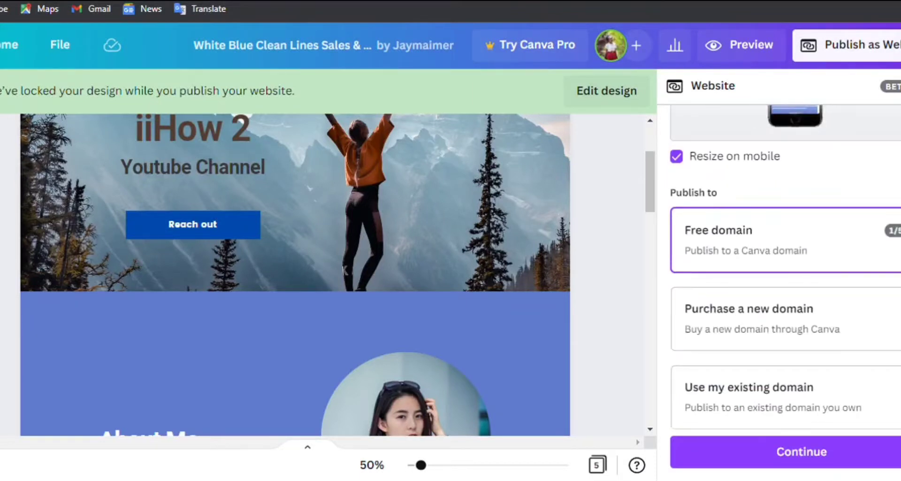
left_click(768, 467)
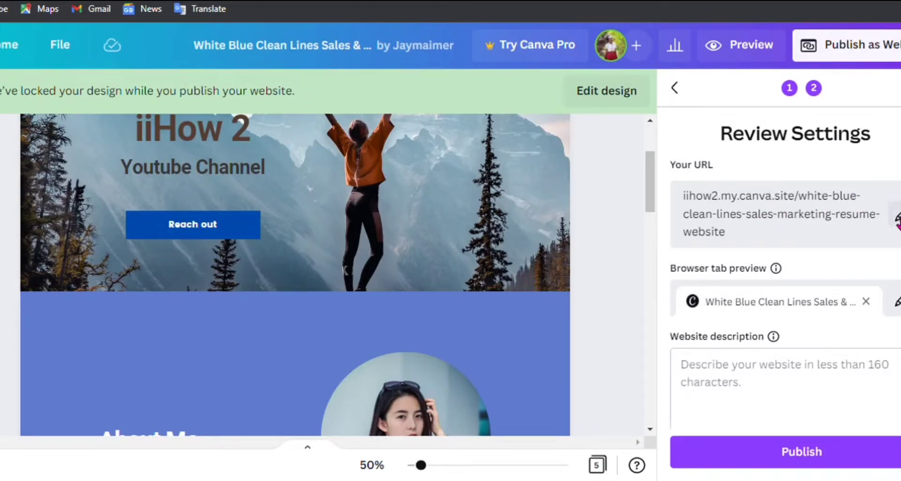
Step: Open the website URL for editing and clear its default page path
left_click(896, 218)
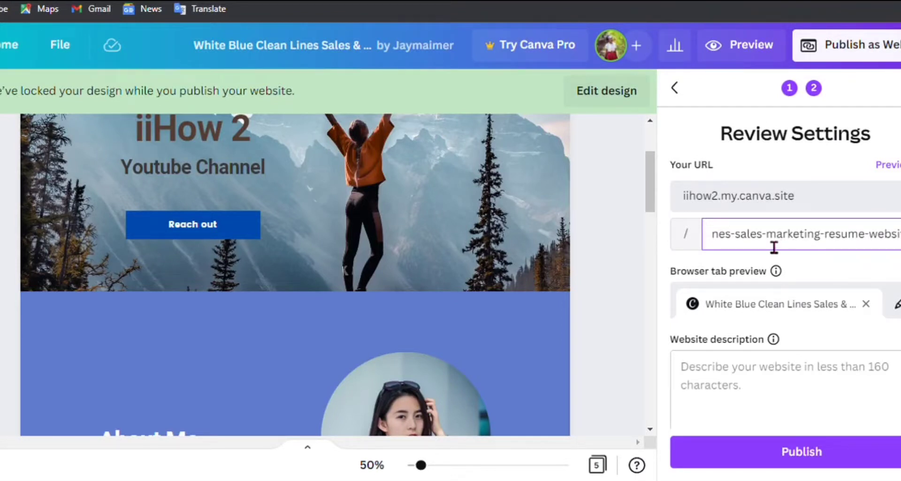
left_click(862, 244)
key("BackSpace")
key("BackSpace")
key("BackSpace")
key("BackSpace")
key("BackSpace")
key("BackSpace")
key("BackSpace")
key("BackSpace")
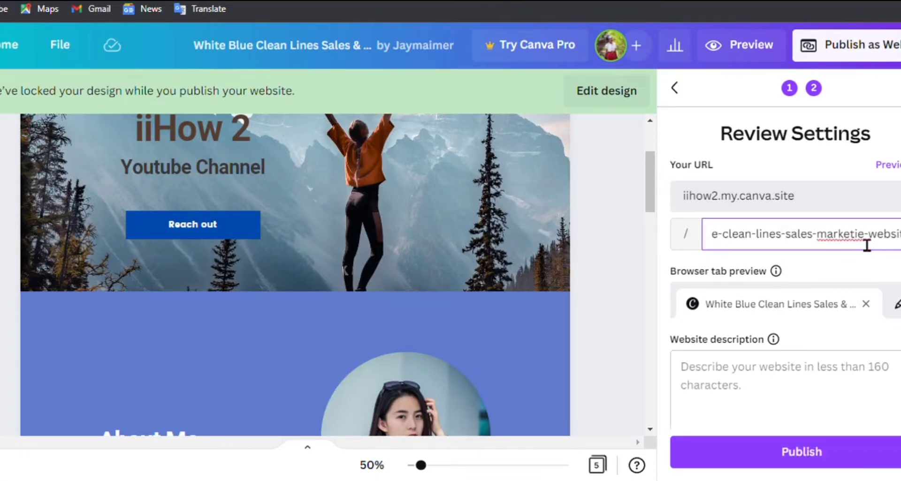
double_click(859, 239)
key("ctrl+a")
key("BackSpace")
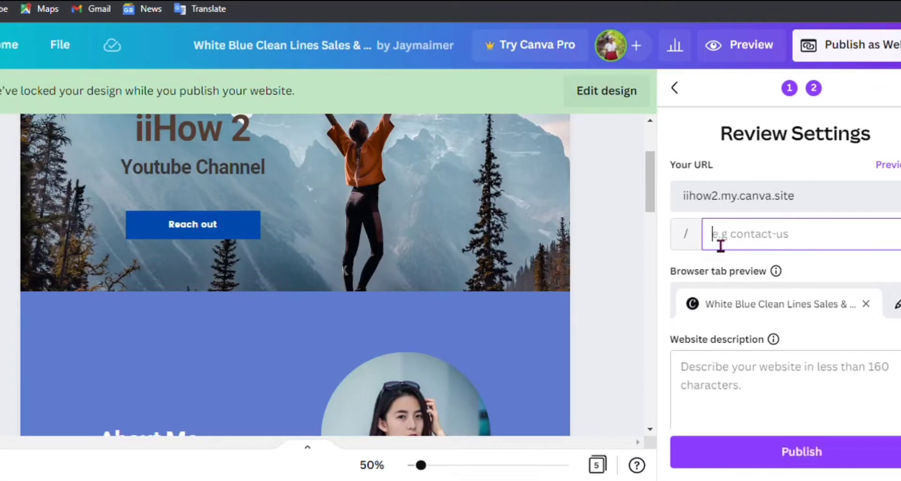
Step: Set the website's URL path to my-youtube-channel-website
type("my-channe")
key("BackSpace")
key("BackSpace")
key("BackSpace")
key("BackSpace")
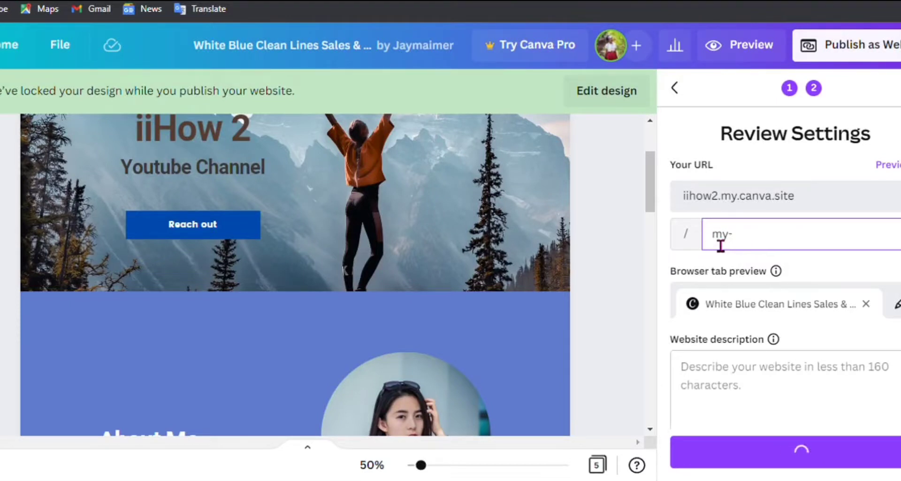
type("youtube-ch")
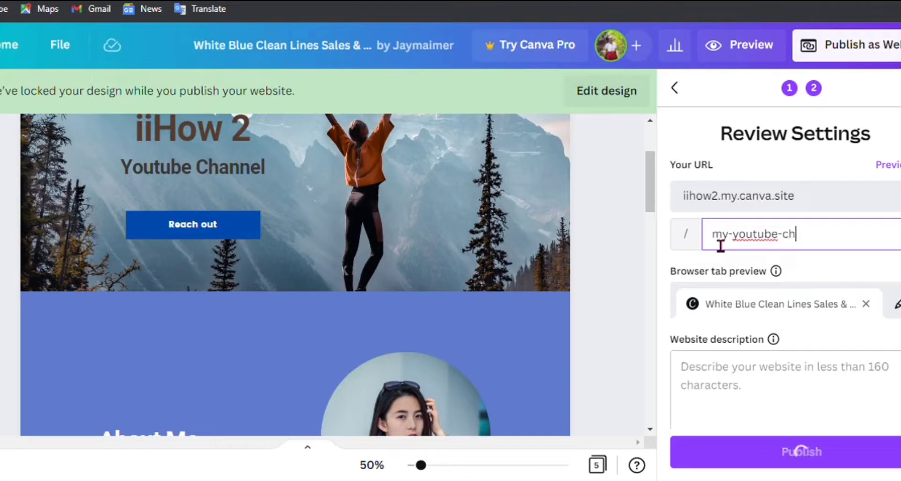
type("annek")
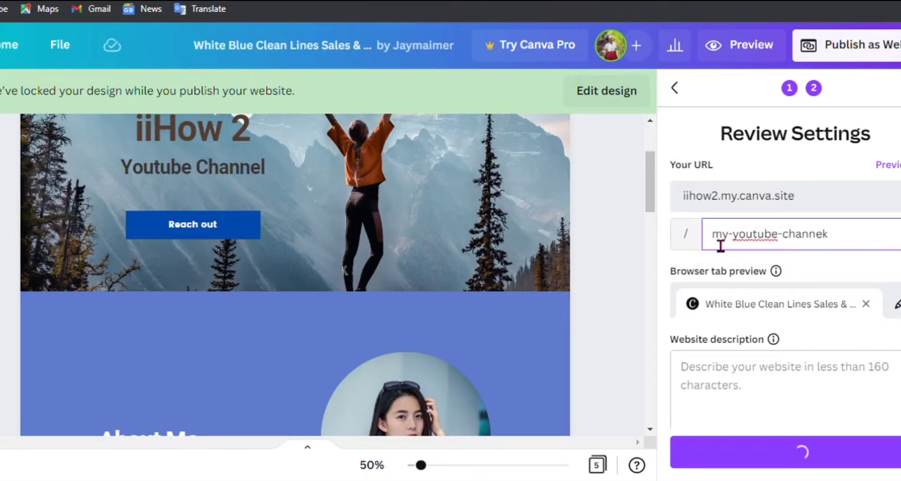
key("BackSpace")
type("l-website")
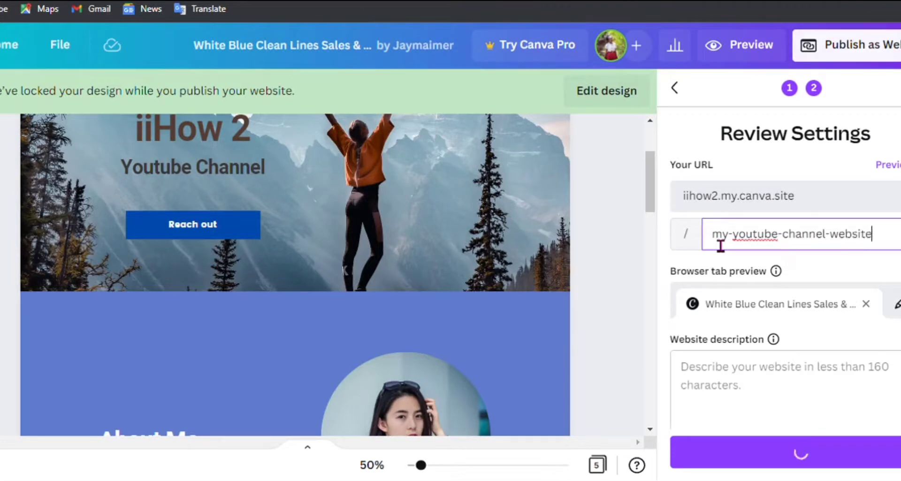
double_click(770, 243)
Step: Enter the website description "This is a website about my YouTube Channel."
scroll(759, 246, "down", 2)
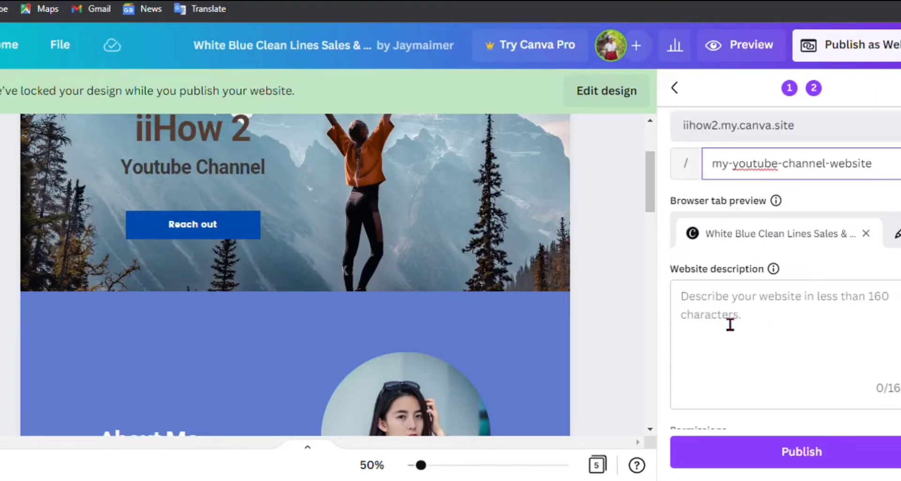
left_click(754, 316)
type("Th")
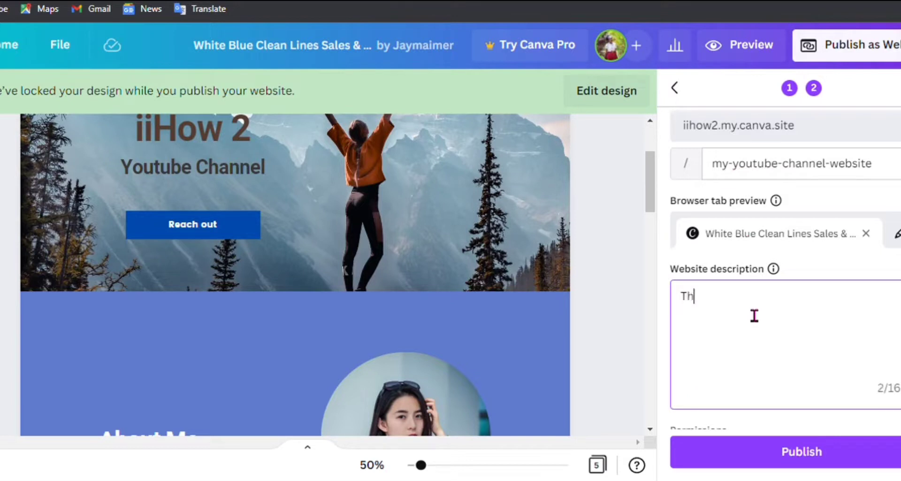
type("is is a website ")
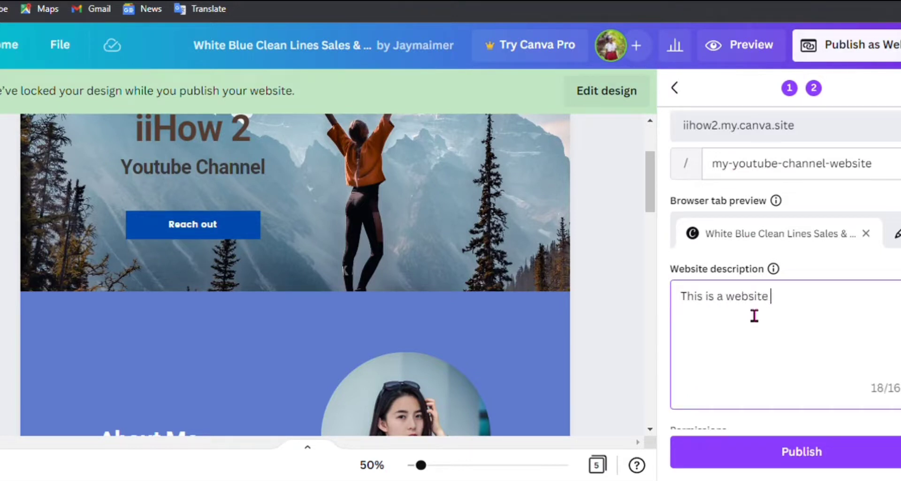
type("about my ")
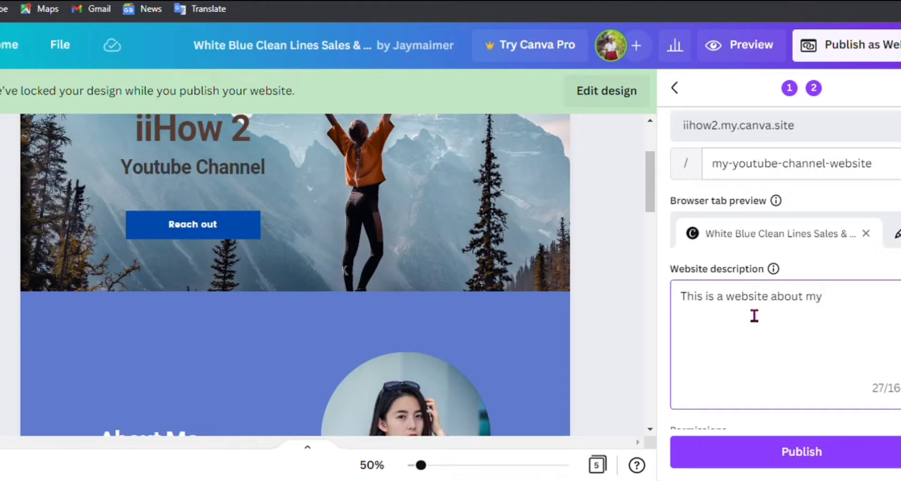
type("youtube")
key("ctrl+Left")
key("Delete")
type("Y")
left_click(849, 312)
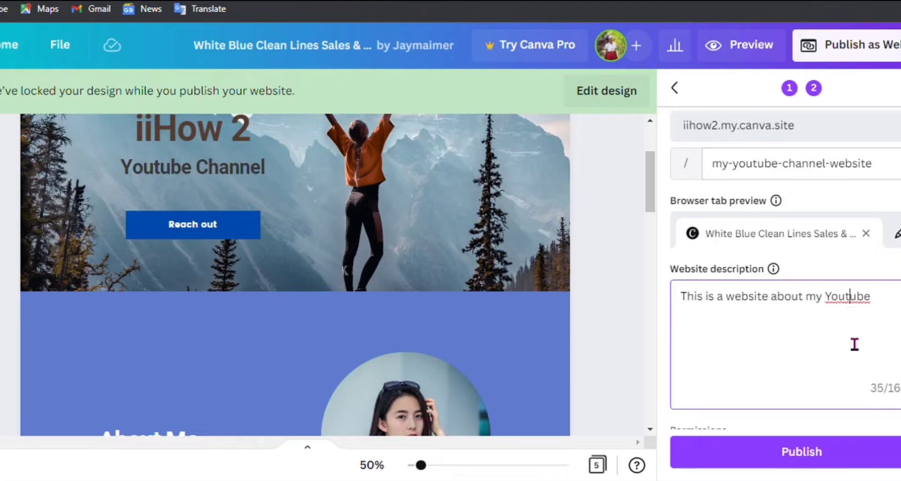
key("BackSpace")
type("Tube Channel.")
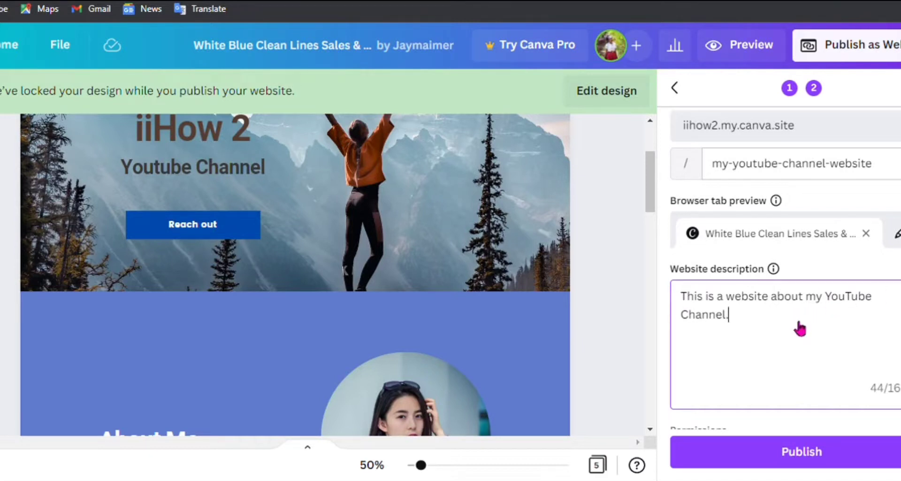
Step: Replace the word "about" with "for" in the website description
double_click(786, 297)
type("for")
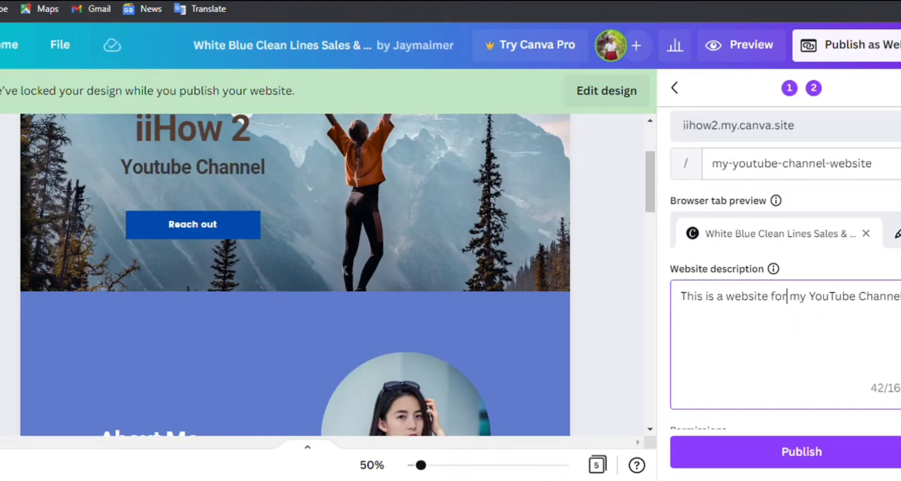
key("BackSpace")
Step: Publish the website with the option to hide it from search engines left off
scroll(785, 263, "down", 2)
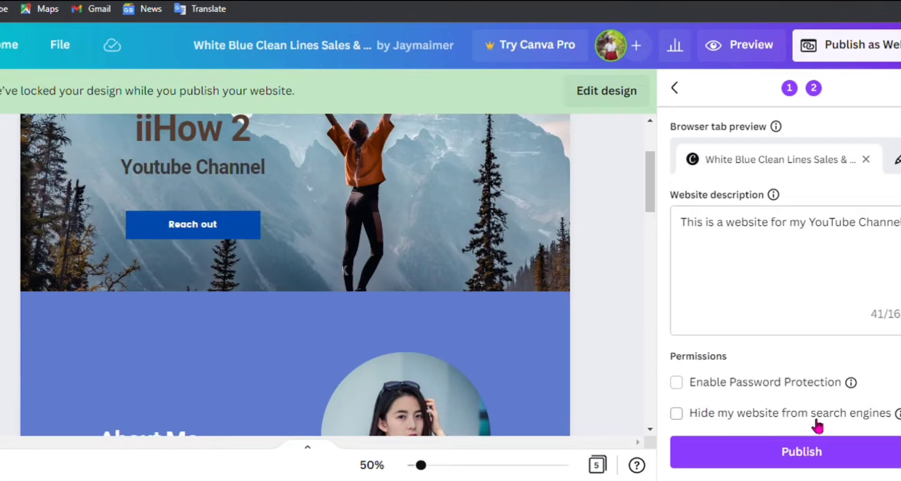
left_click(686, 416)
left_click(686, 415)
left_click(772, 453)
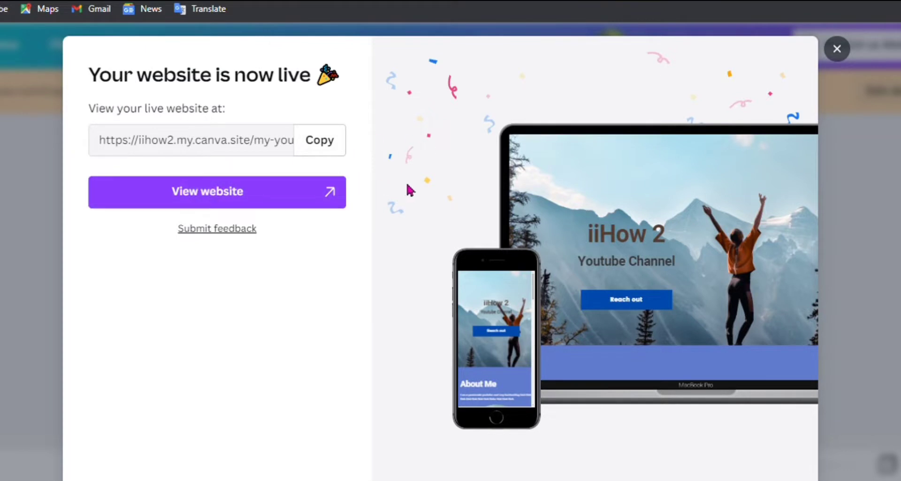
Step: Copy the live website's full URL
left_click_drag(99, 141, 281, 141)
left_click(314, 149)
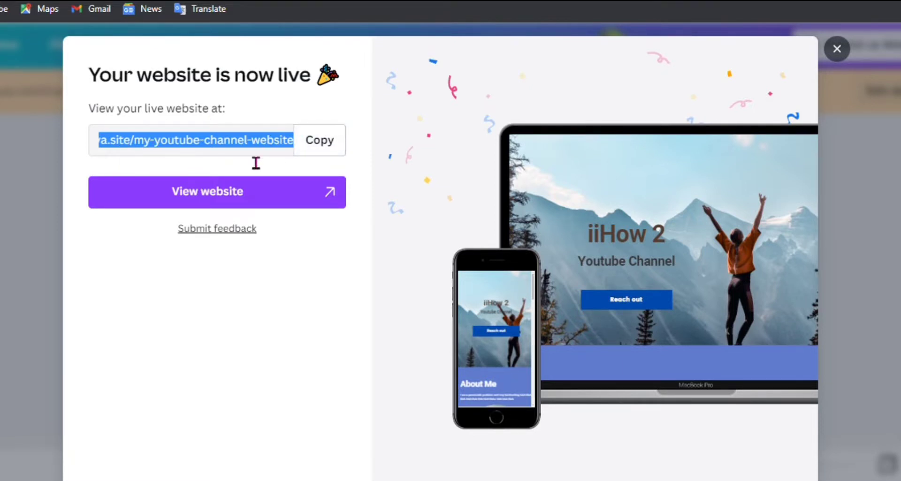
Step: Open the live website and review its sections from the header through Popular Uploads and Featured Channels to the contact footer
left_click(343, 202)
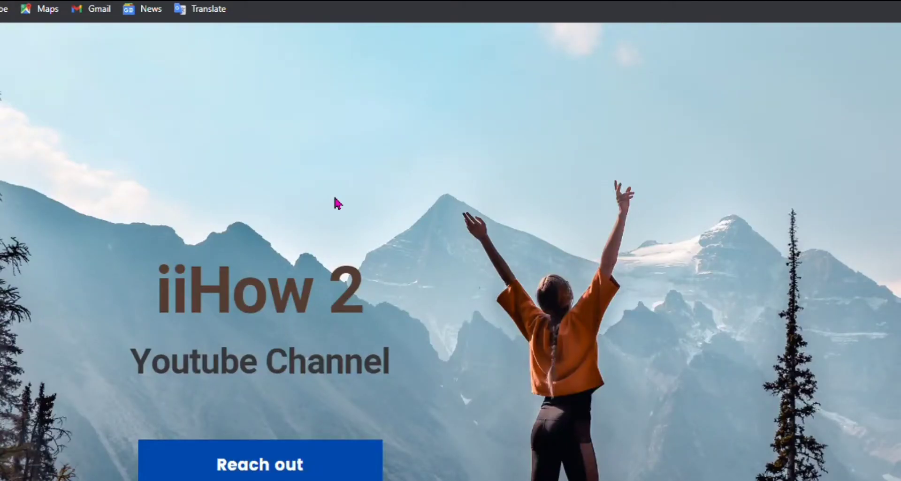
scroll(541, 380, "down", 5)
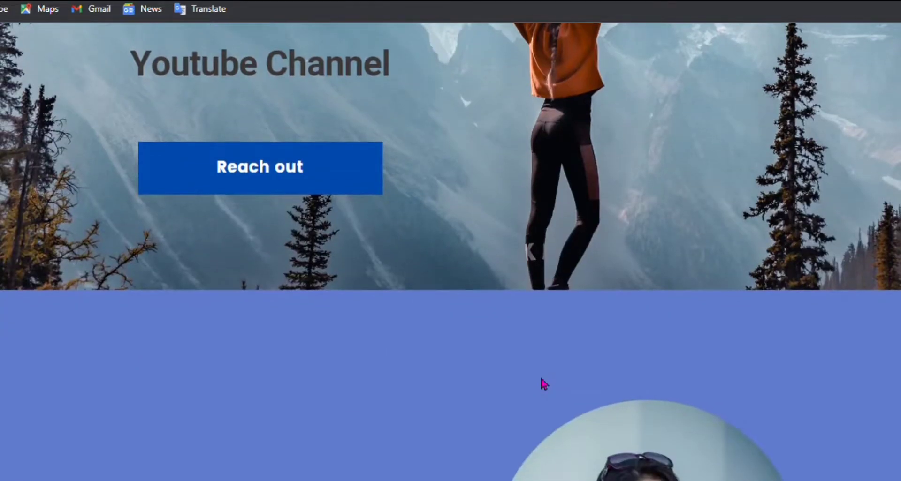
scroll(541, 379, "down", 5)
scroll(541, 380, "down", 3)
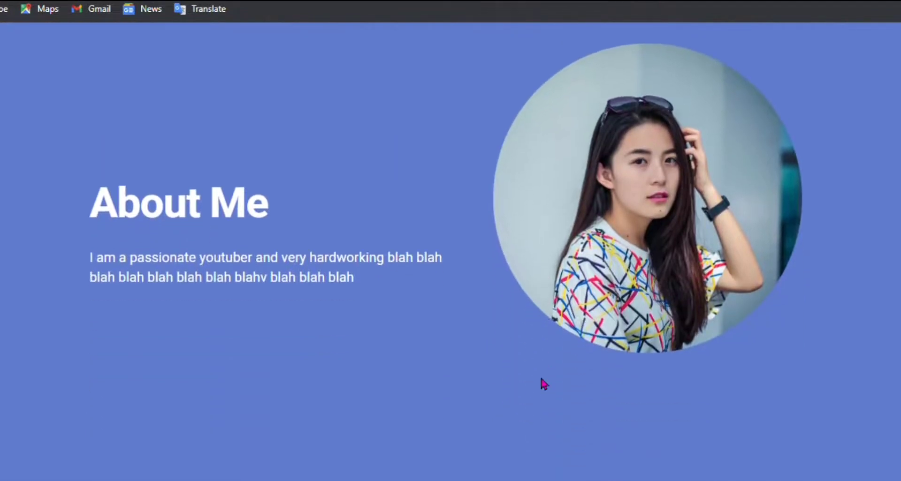
scroll(541, 380, "down", 5)
scroll(543, 384, "down", 8)
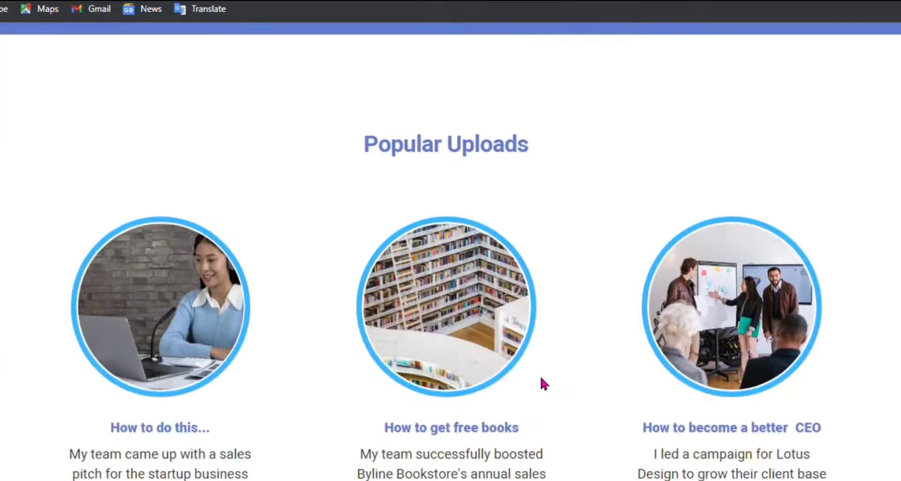
scroll(543, 384, "down", 10)
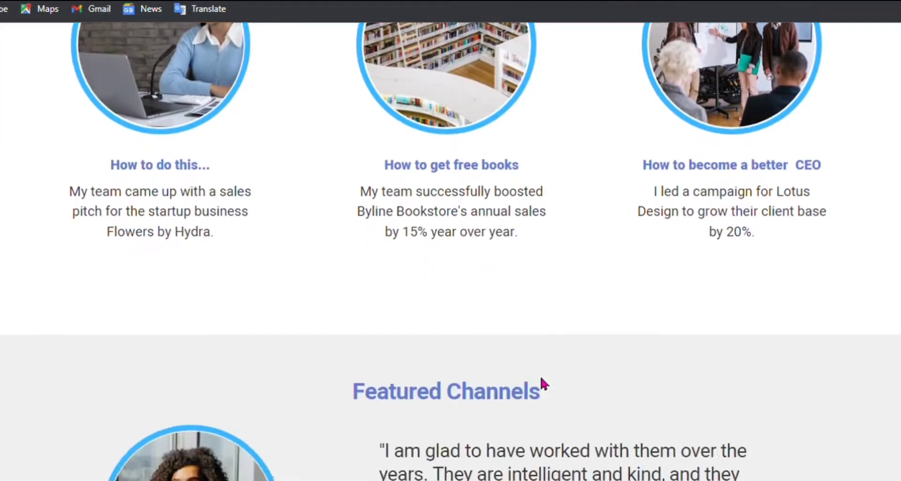
scroll(542, 381, "down", 8)
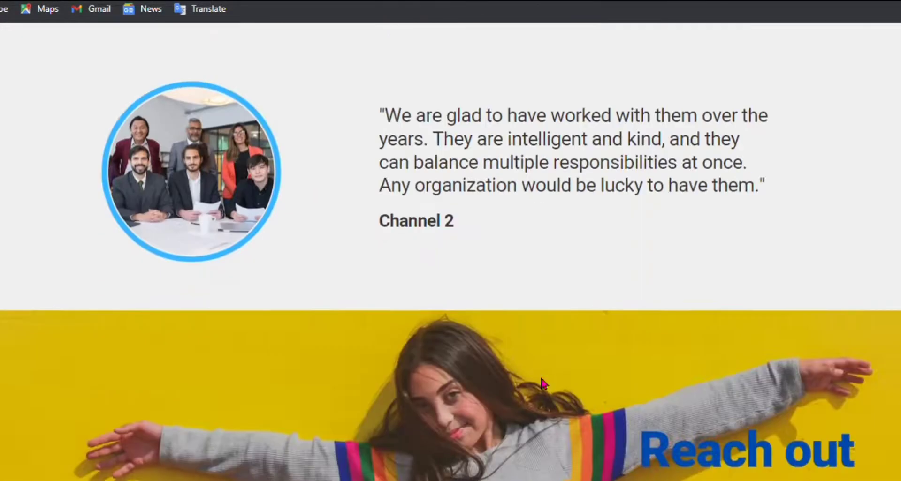
scroll(550, 303, "down", 4)
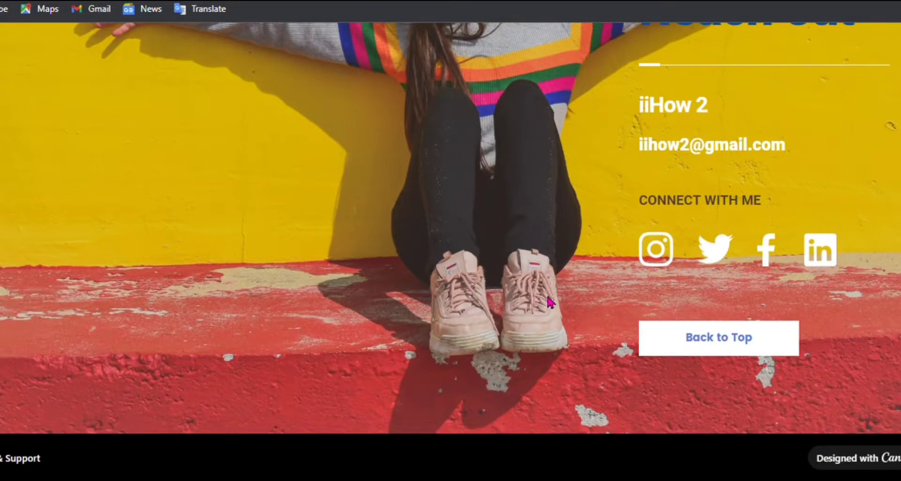
Step: Test the live site's Back to Top and Reach out buttons, and return to the page header
left_click(726, 351)
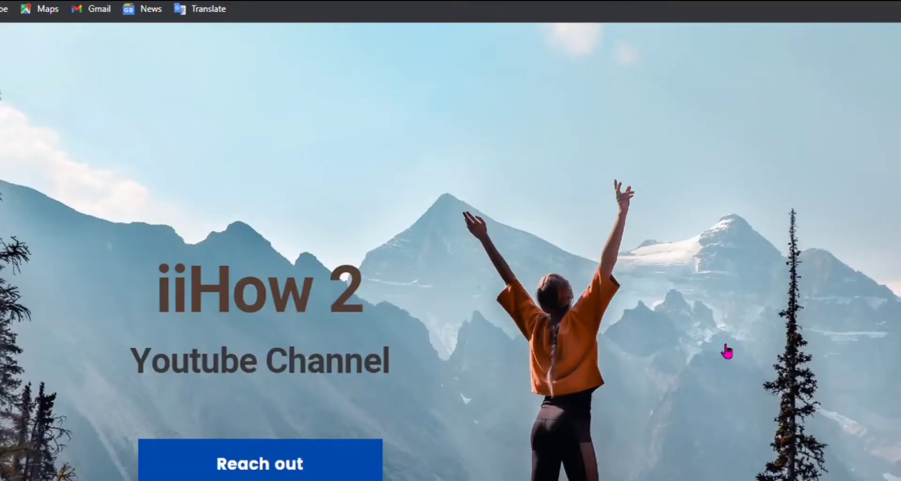
scroll(383, 345, "down", 4)
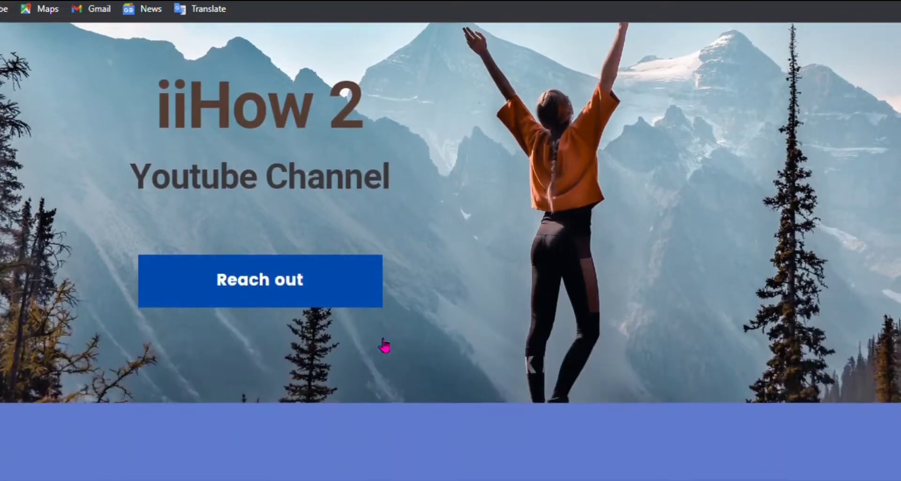
left_click(254, 284)
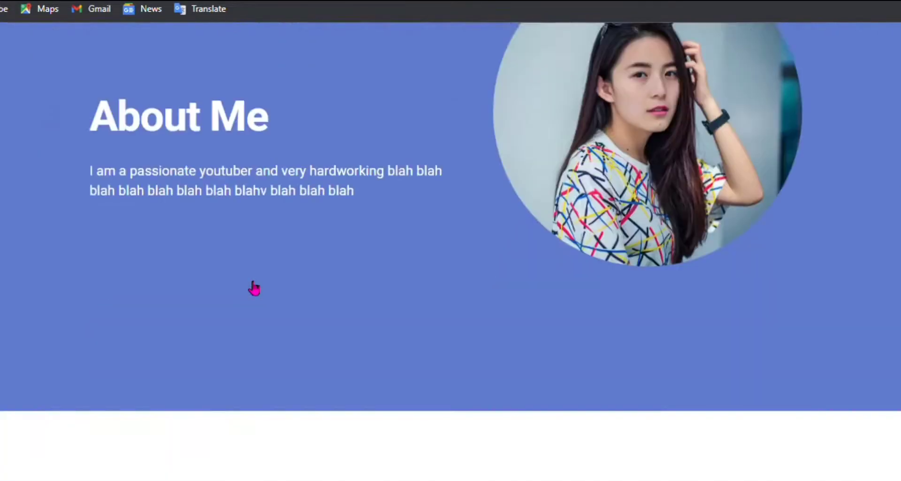
scroll(373, 355, "up", 15)
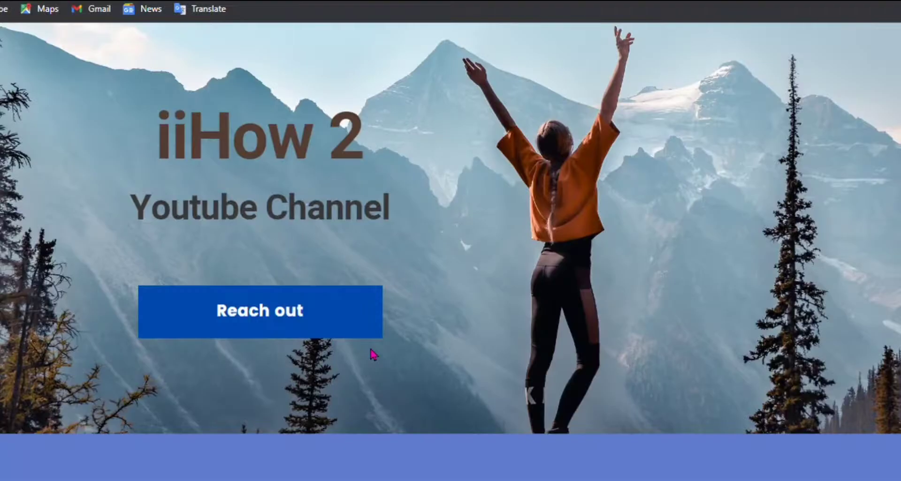
Step: Open the live site in the browser's responsive device preview and narrow the viewport to 550 px
key("ctrl+shift+i")
scroll(373, 354, "down", 3)
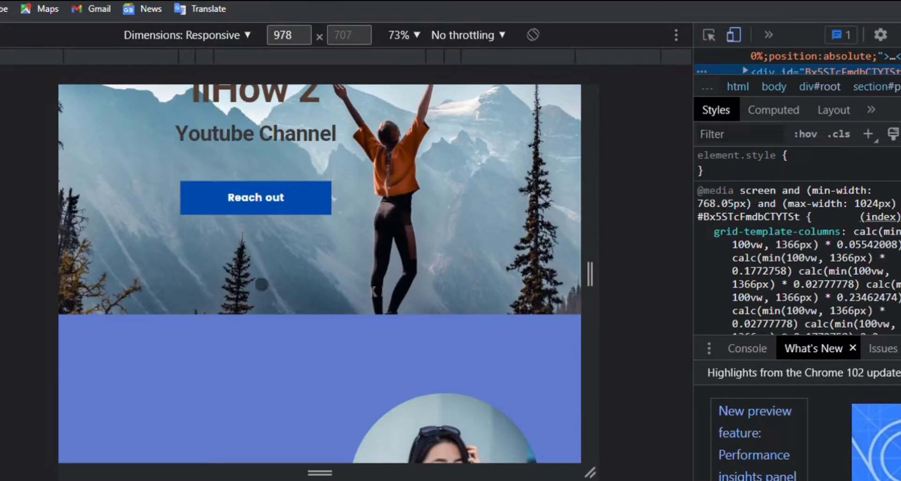
left_click_drag(59, 163, 172, 177)
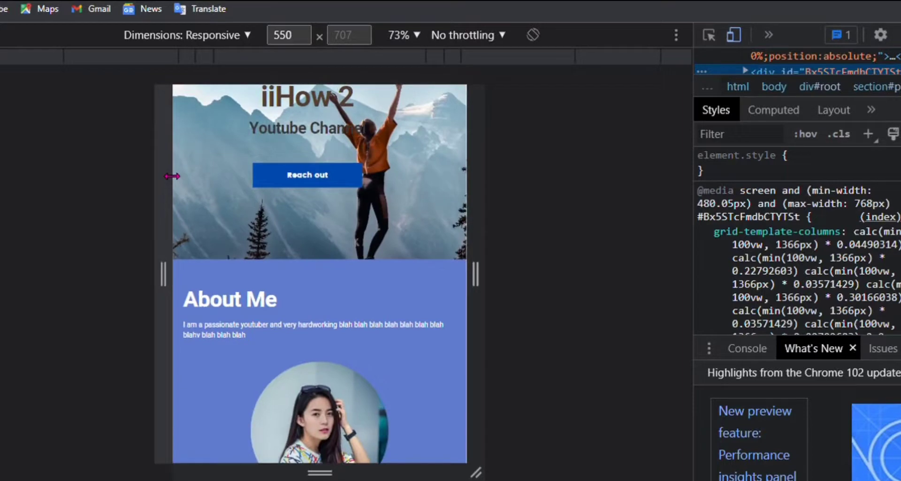
Step: Examine how the header, About Me, Popular Uploads, Featured Channels and contact sections are laid out at the narrow viewport width
scroll(425, 162, "up", 2)
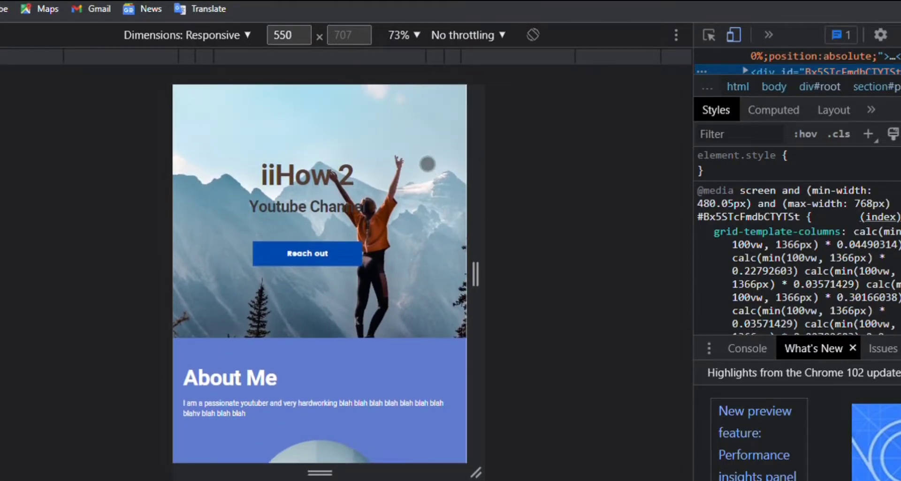
scroll(427, 164, "down", 1)
scroll(427, 164, "up", 1)
scroll(427, 164, "down", 7)
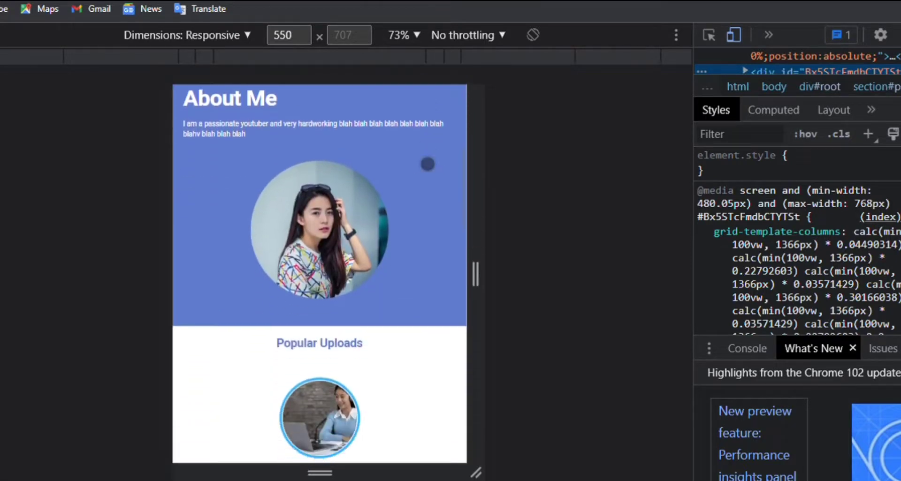
scroll(426, 163, "down", 6)
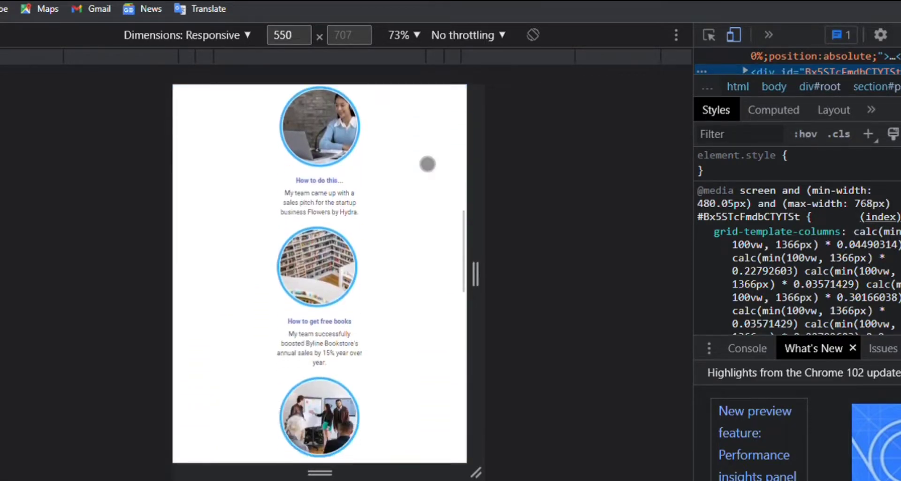
scroll(427, 163, "down", 8)
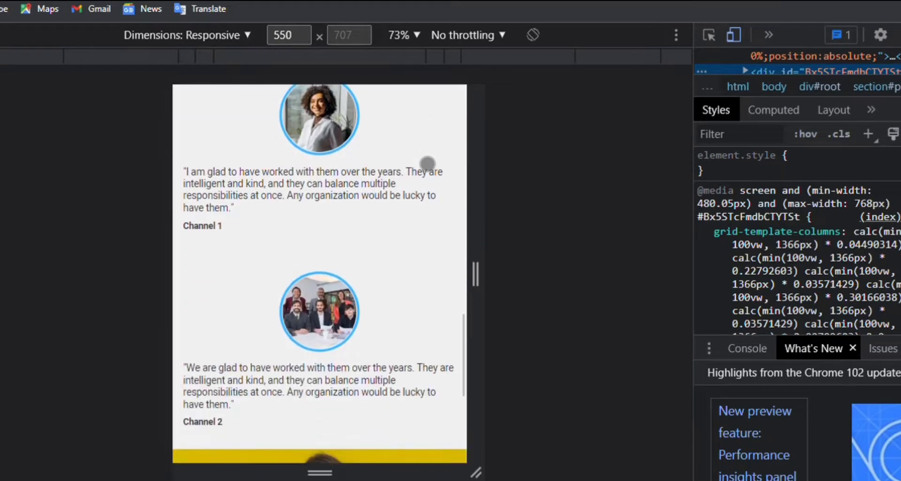
scroll(427, 164, "down", 4)
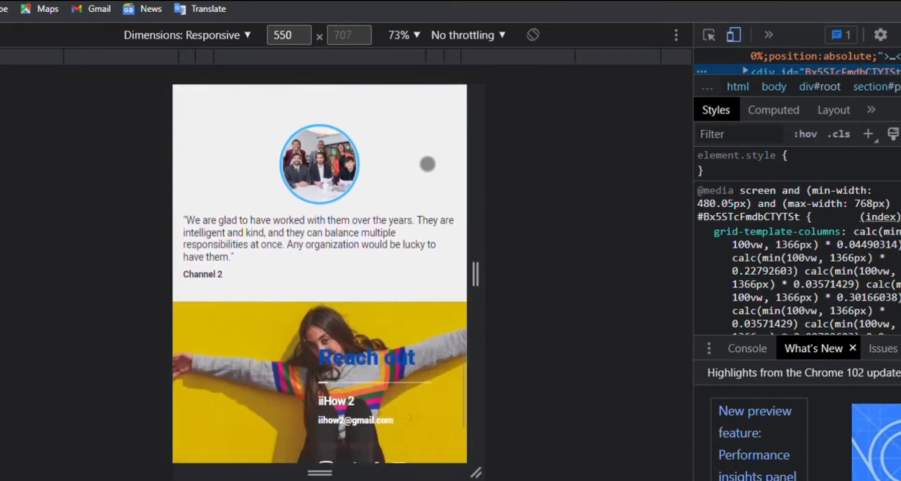
scroll(427, 164, "down", 3)
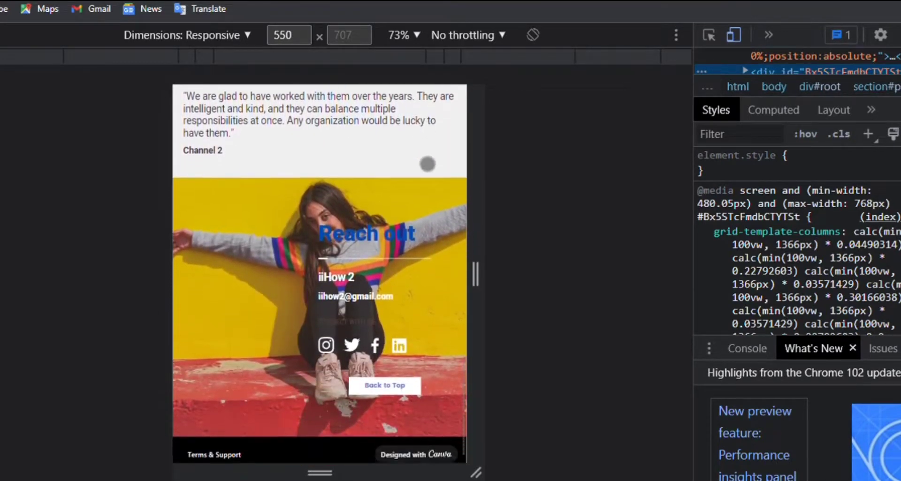
scroll(427, 164, "down", 1)
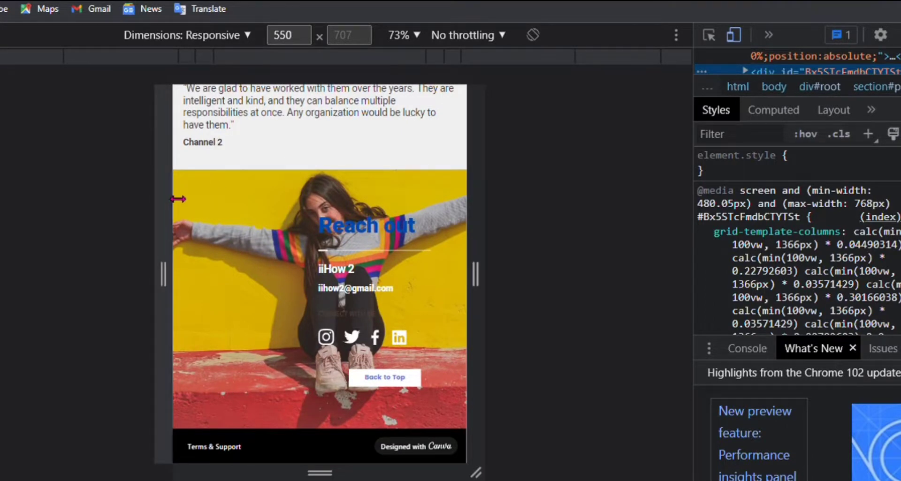
Step: Widen the responsive viewport to 701 px and check the page layout from the footer back up to the header
left_click_drag(178, 199, 137, 199)
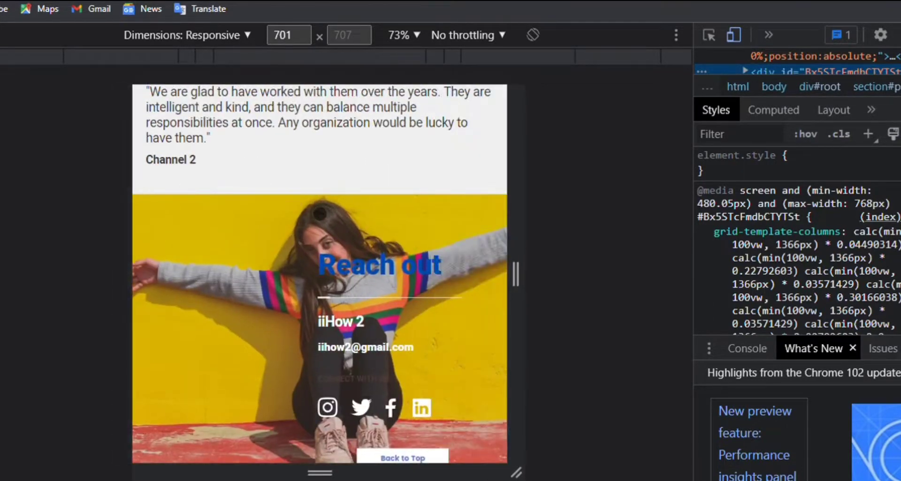
scroll(320, 214, "down", 3)
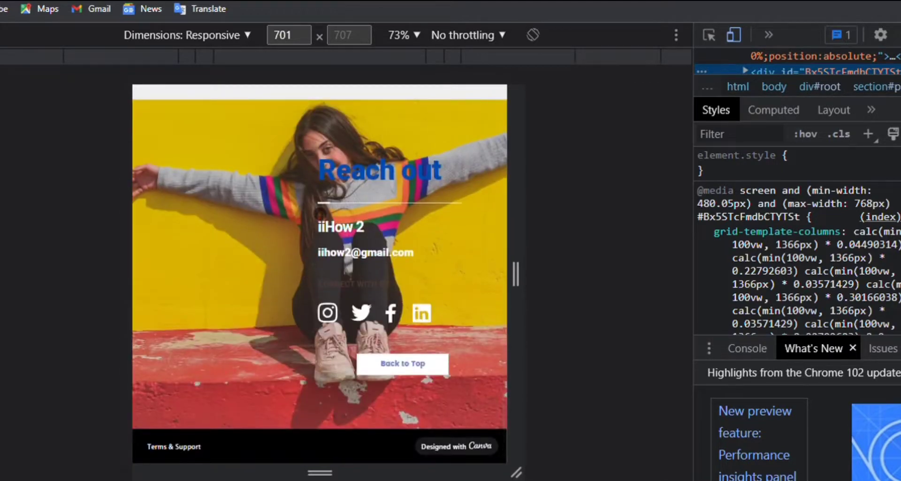
scroll(319, 213, "up", 5)
scroll(320, 214, "up", 15)
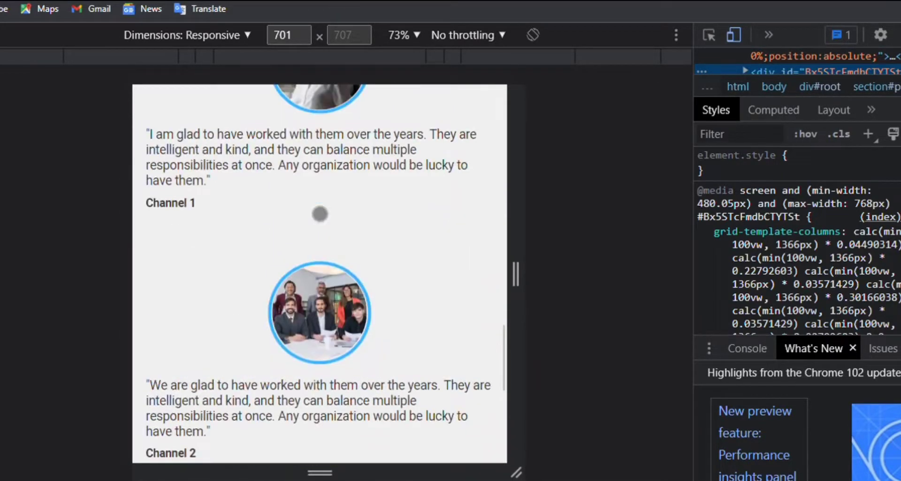
scroll(319, 214, "up", 4)
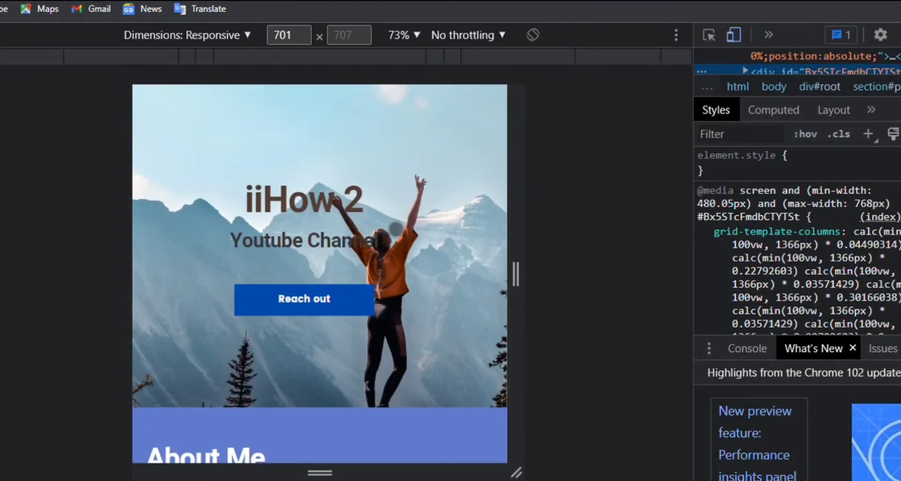
scroll(396, 230, "down", 4)
scroll(396, 230, "up", 4)
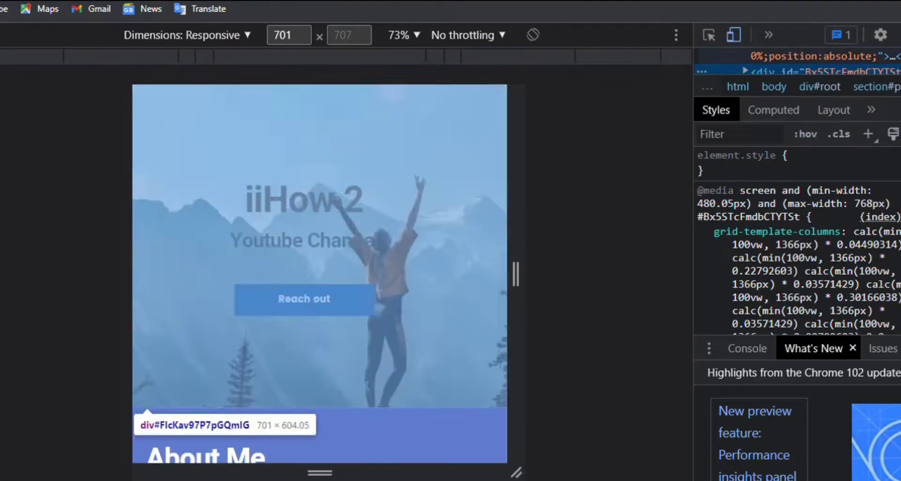
Step: Close the developer tools and the live website to return to Canva's publishing confirmation
key("F12")
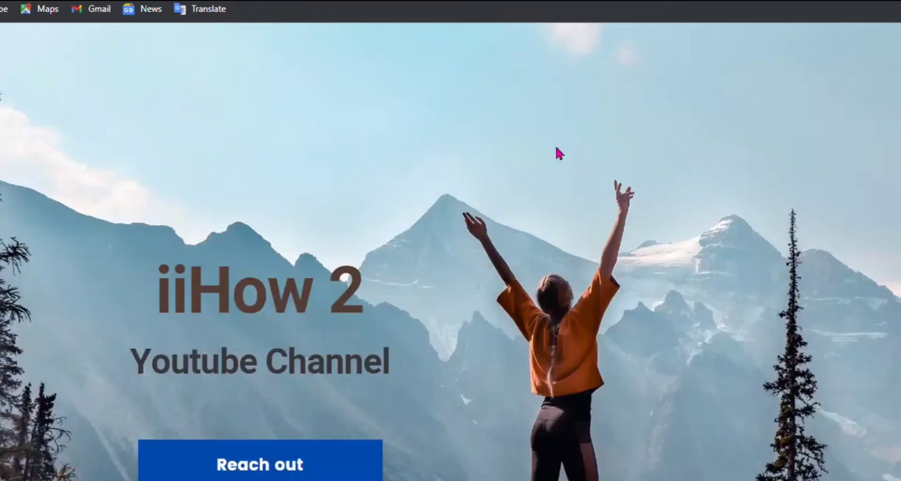
key("ctrl+w")
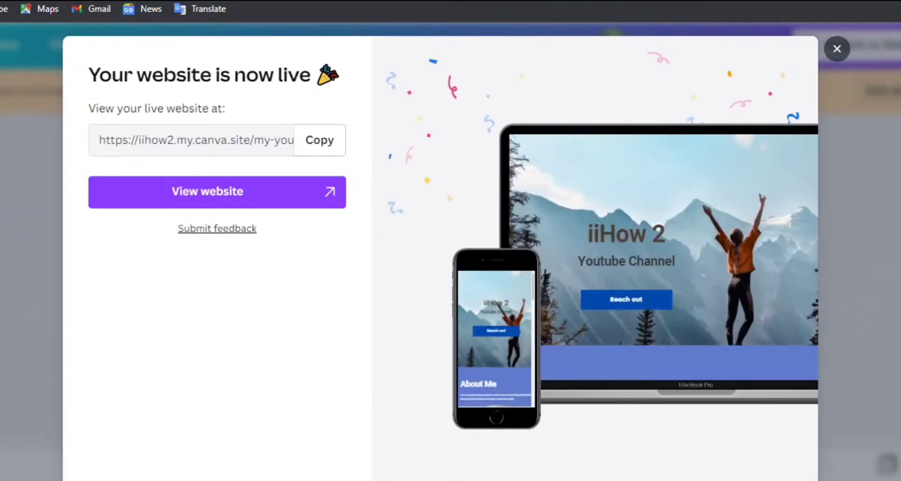